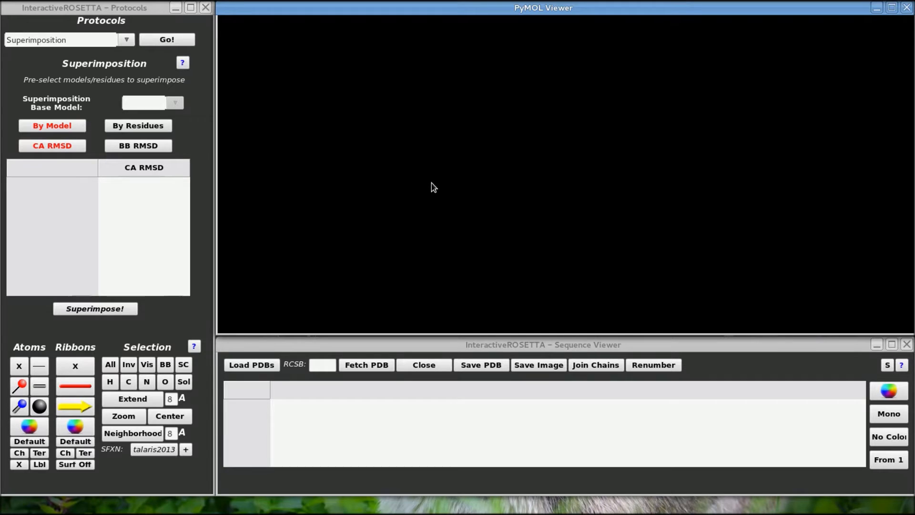
Step: Load the structures 1adw_1.pdb and 1baw_1.pdb from the InteractiveROSETTA folder
click(252, 365)
scroll(494, 313, down, 1)
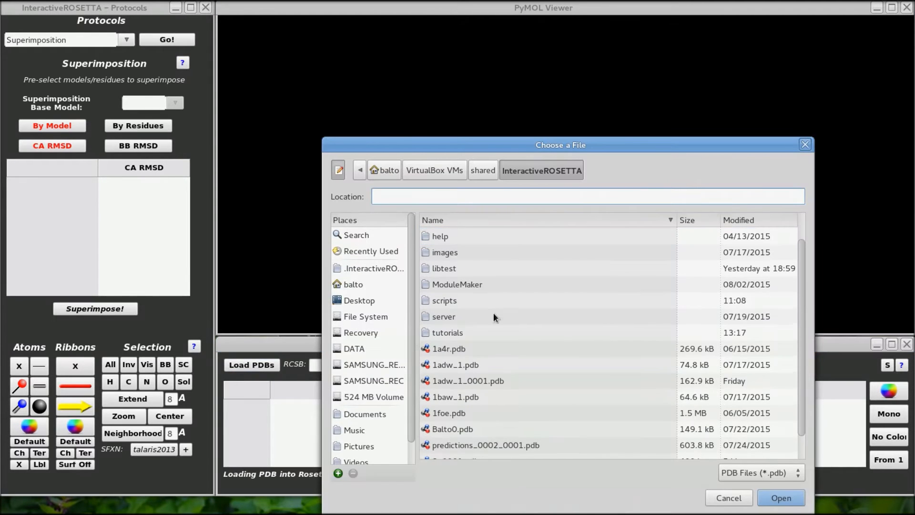
click(452, 365)
ctrl+click(457, 397)
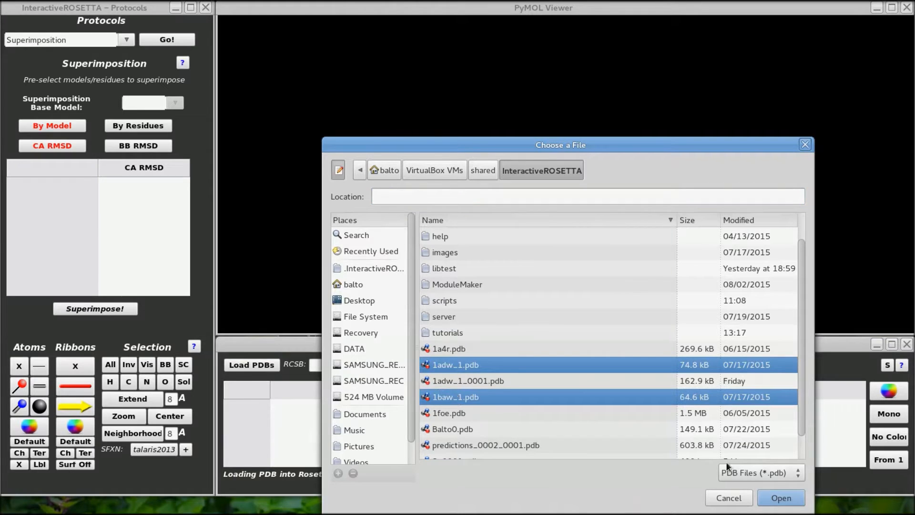
click(785, 498)
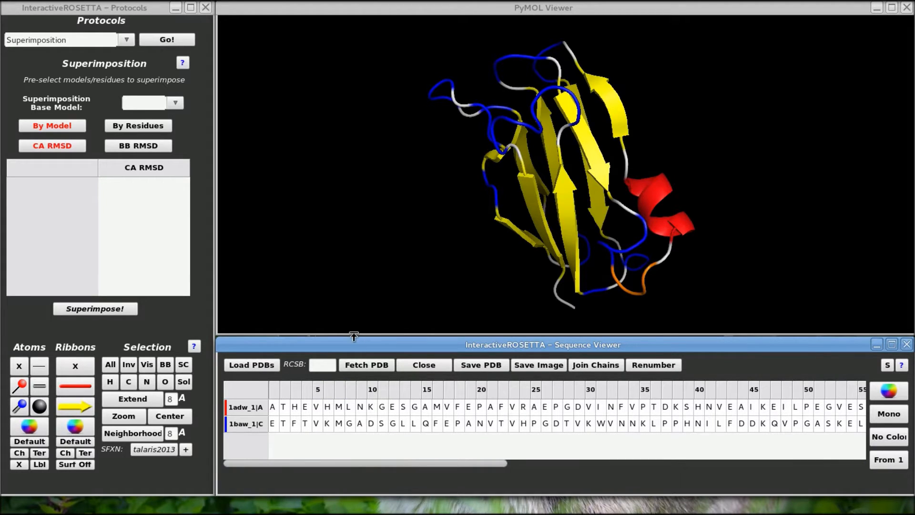
Step: Switch to the Structure Prediction (Comparative Modeling) protocol
click(125, 39)
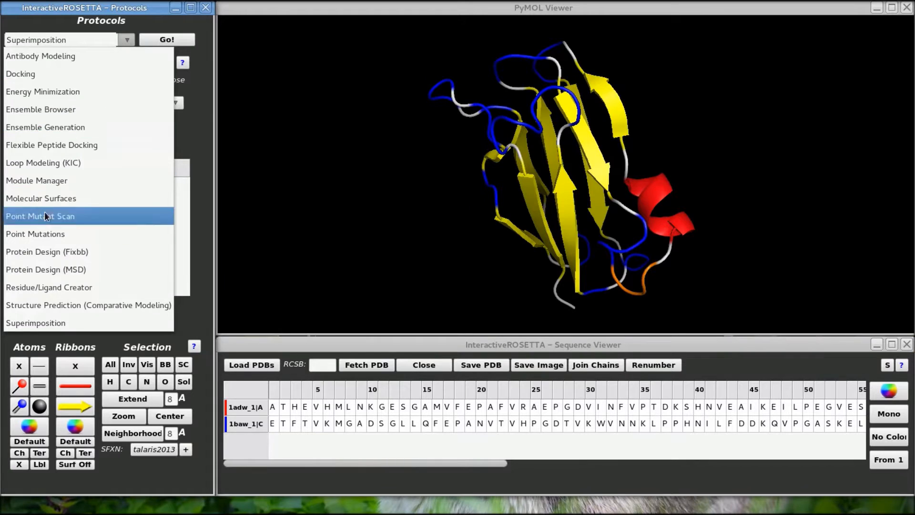
click(50, 306)
click(173, 40)
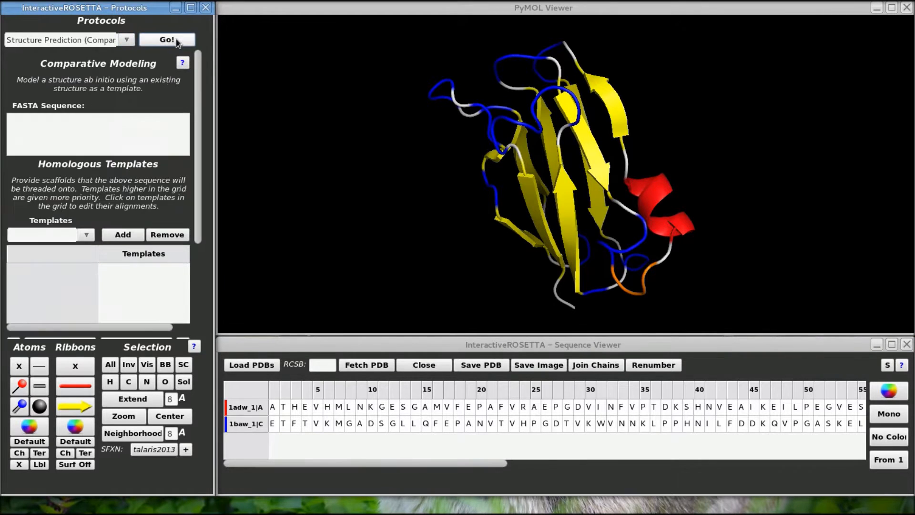
mouse_move(197, 143)
mouse_down()
mouse_move(192, 249)
mouse_move(209, 210)
mouse_move(211, 139)
mouse_up()
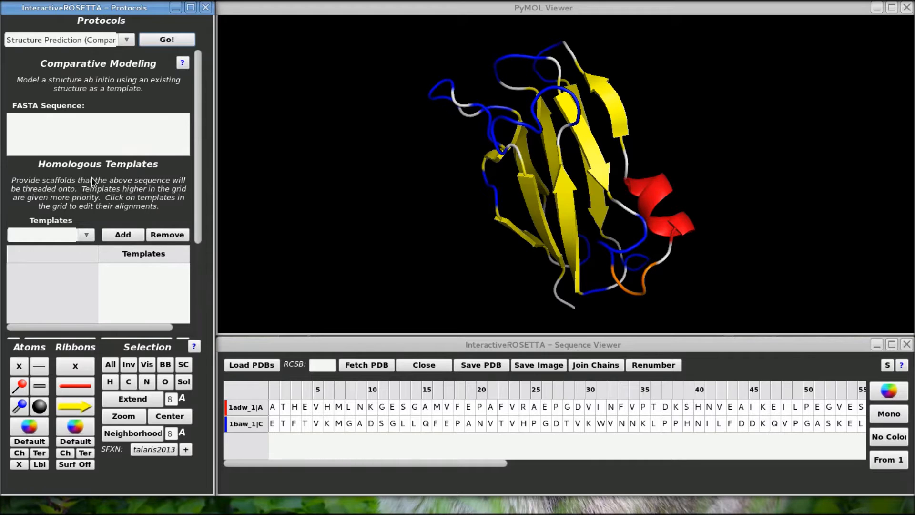
Step: Copy the full sequence of 1baw_1 chain C into the FASTA sequence for comparative modeling
click(262, 424)
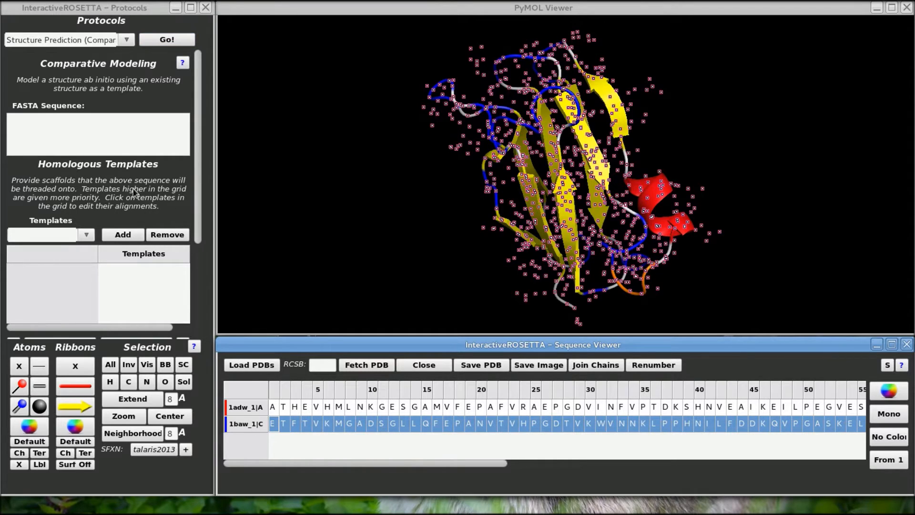
click(41, 130)
key(ctrl+v)
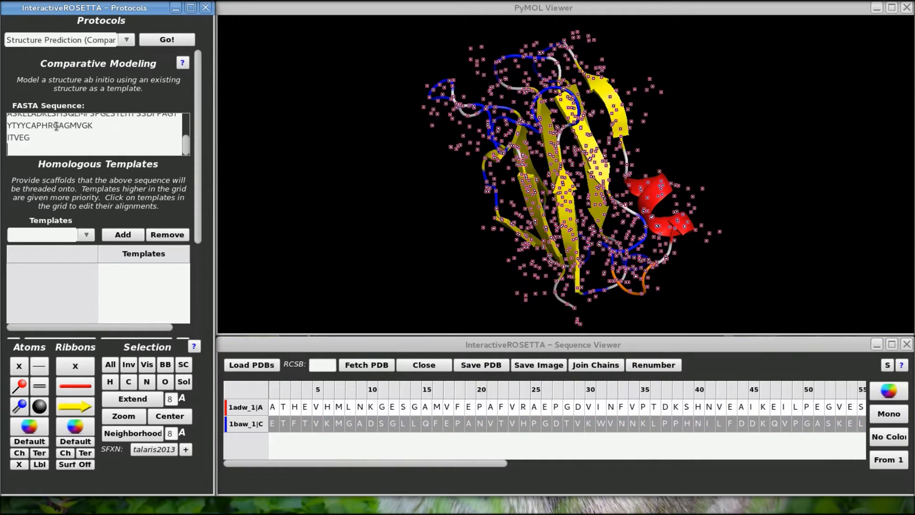
mouse_move(190, 140)
mouse_down()
mouse_move(189, 114)
mouse_move(186, 146)
mouse_up()
Step: Close the 1baw_1 chain C model, leaving only 1adw_1 loaded
scroll(195, 165, down, 5)
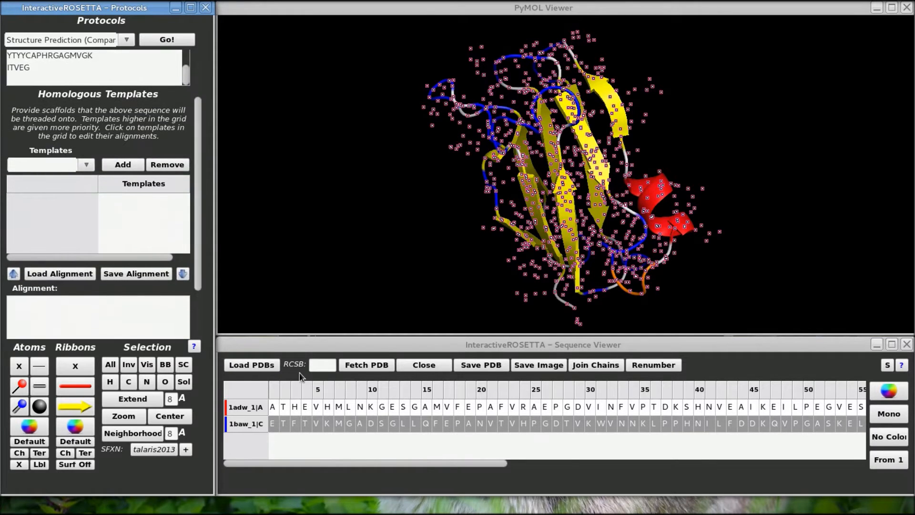
click(307, 423)
click(424, 364)
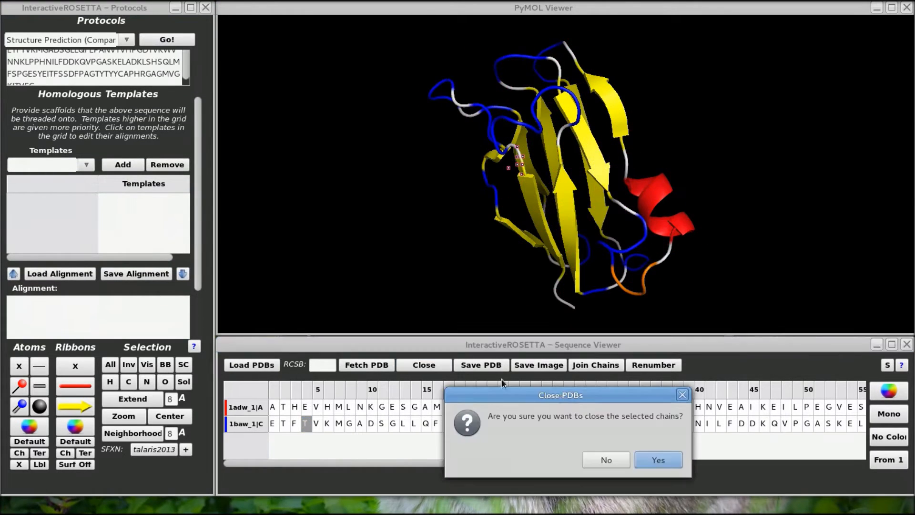
click(657, 459)
Step: Add 1adw_1|A as a homologous template and display its alignment with the target sequence
click(86, 164)
click(56, 181)
click(121, 165)
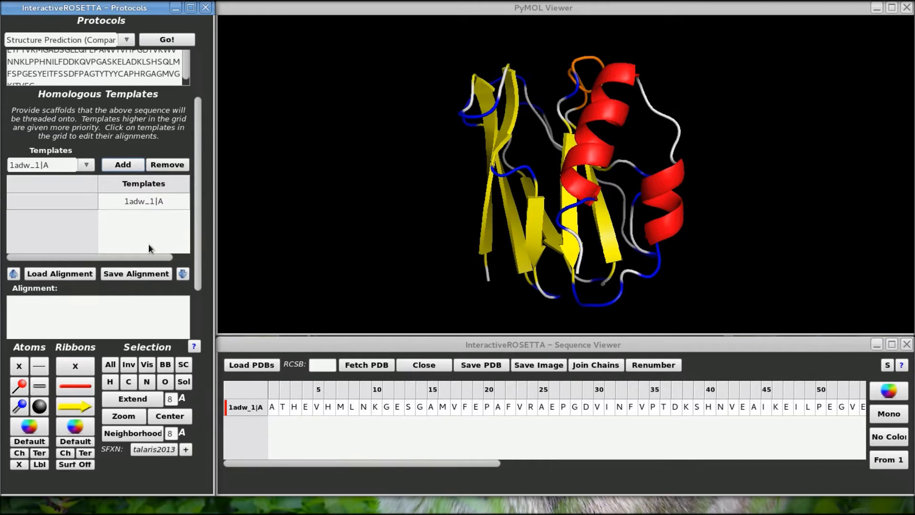
click(142, 202)
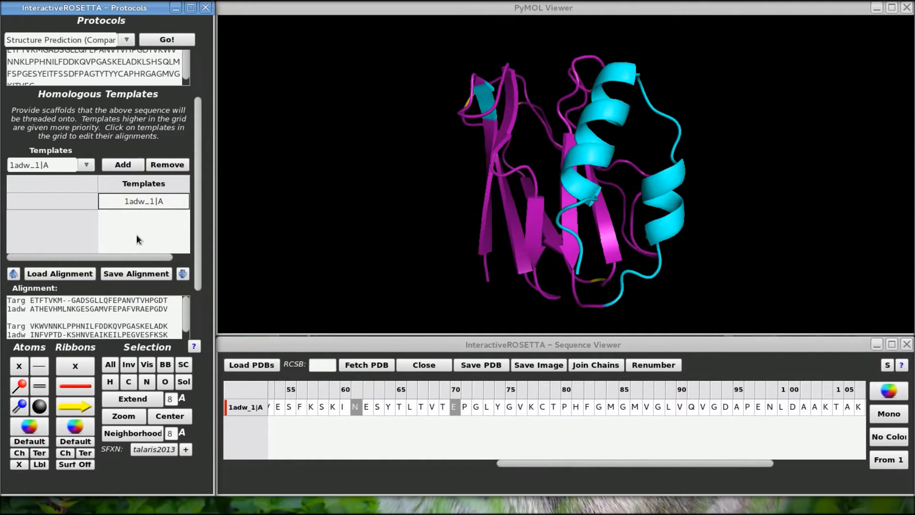
Step: Examine the template's alignment and its colored gap regions on the 3D structure from several angles
scroll(193, 194, down, 2)
scroll(194, 193, down, 5)
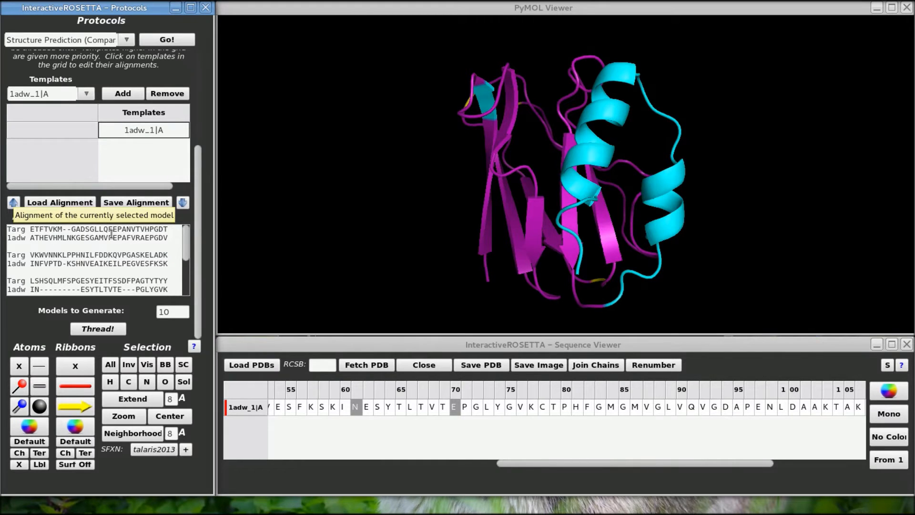
click(91, 230)
drag(526, 174, 599, 173)
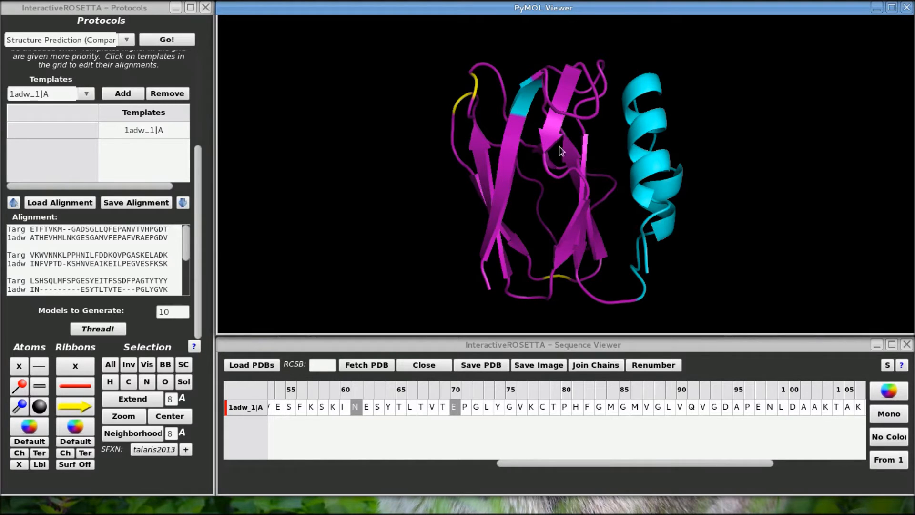
mouse_move(555, 198)
mouse_down()
mouse_move(580, 190)
mouse_move(534, 198)
mouse_move(550, 198)
mouse_up()
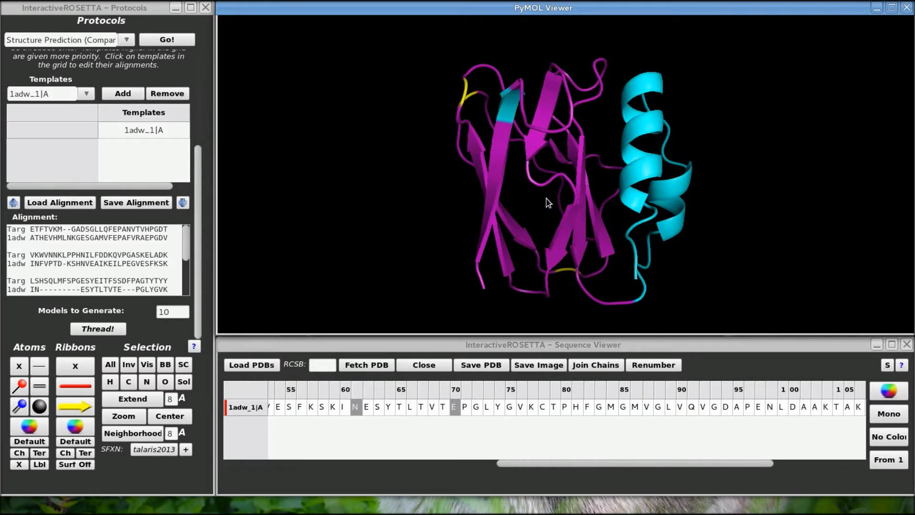
mouse_move(546, 204)
mouse_down()
mouse_move(530, 242)
mouse_move(613, 198)
mouse_move(559, 201)
mouse_up()
drag(617, 155, 526, 87)
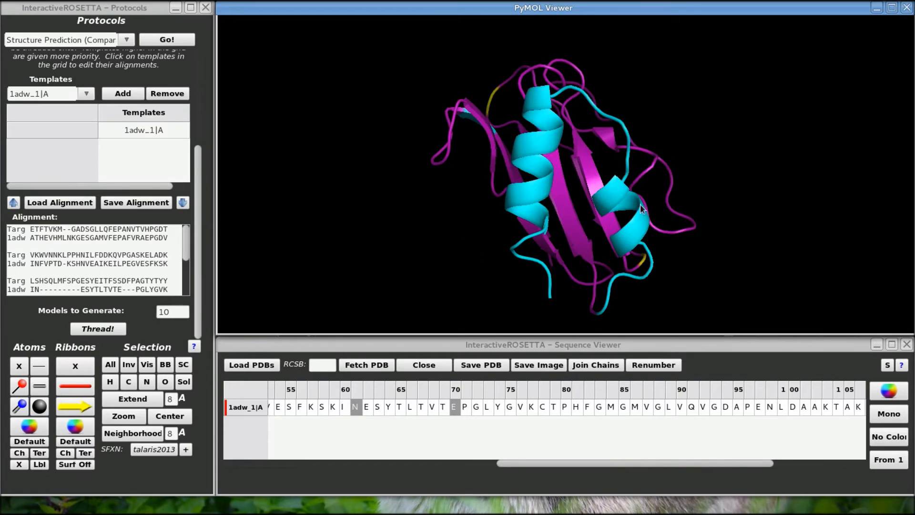
mouse_move(526, 188)
mouse_down()
mouse_move(586, 181)
mouse_move(565, 193)
mouse_move(516, 189)
mouse_up()
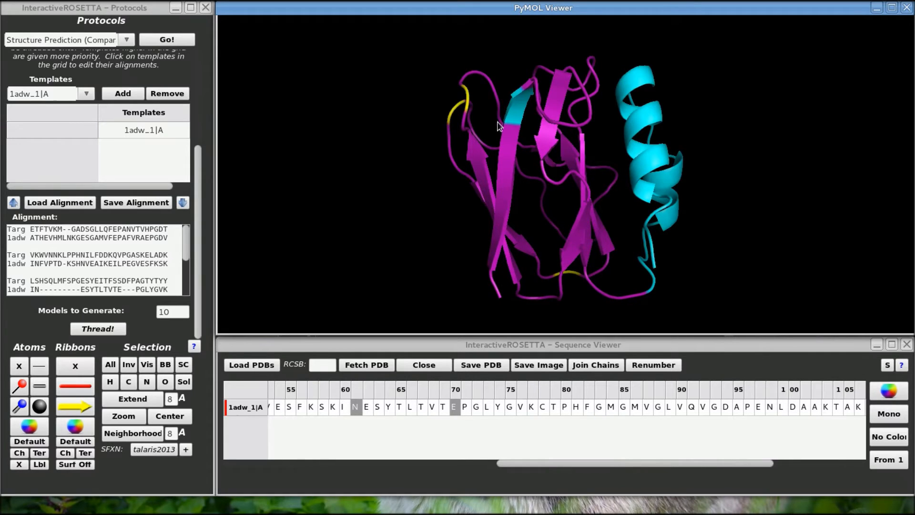
drag(442, 122, 462, 144)
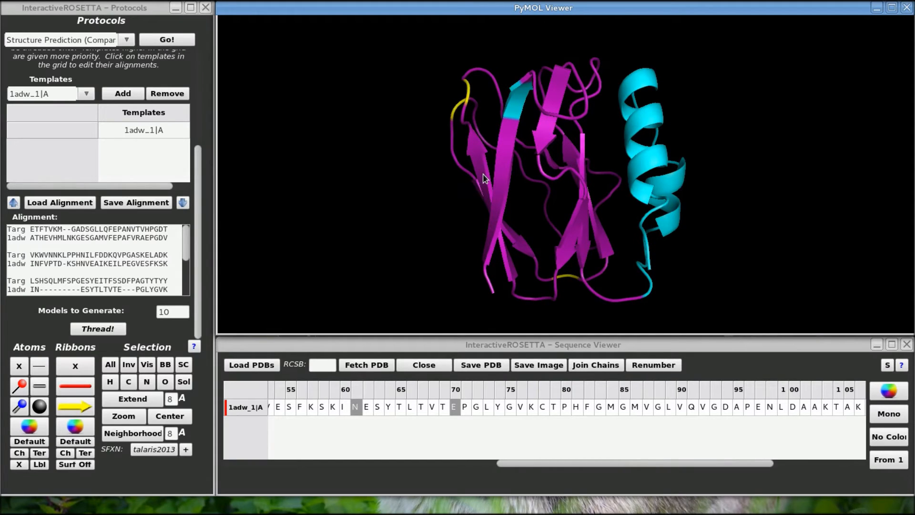
drag(523, 178, 516, 177)
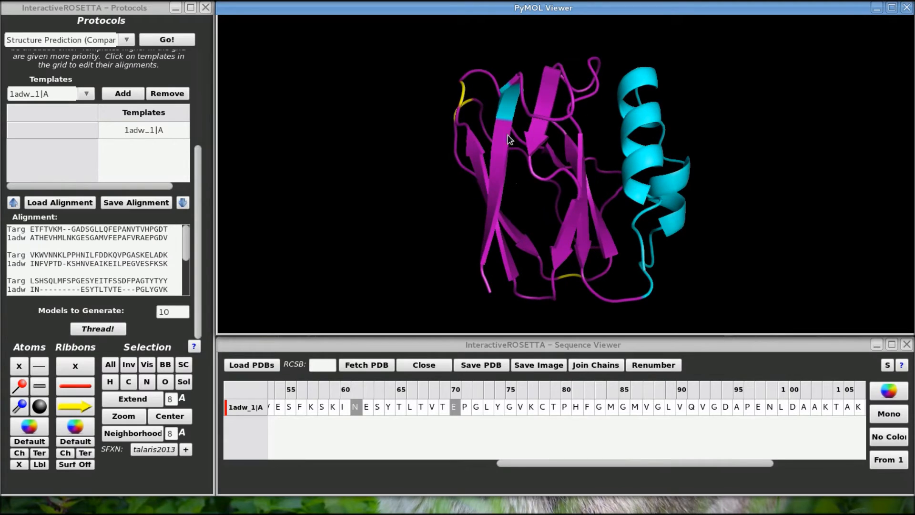
drag(494, 129, 537, 175)
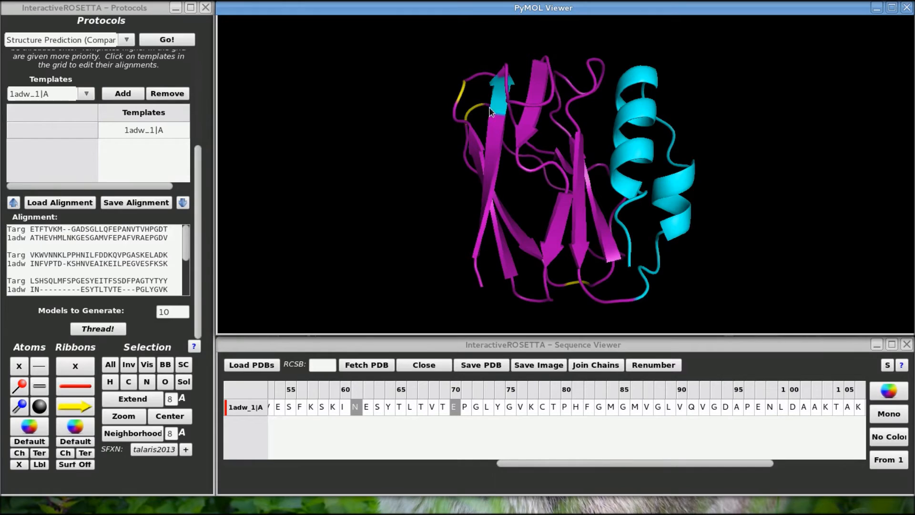
drag(479, 177, 496, 180)
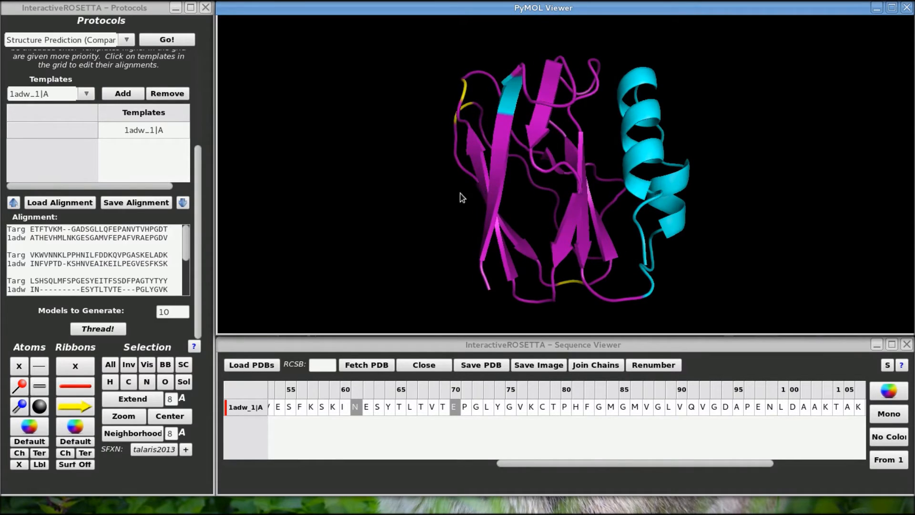
Step: Step through the residues around the first alignment gap to see where each lies on the template structure
click(73, 231)
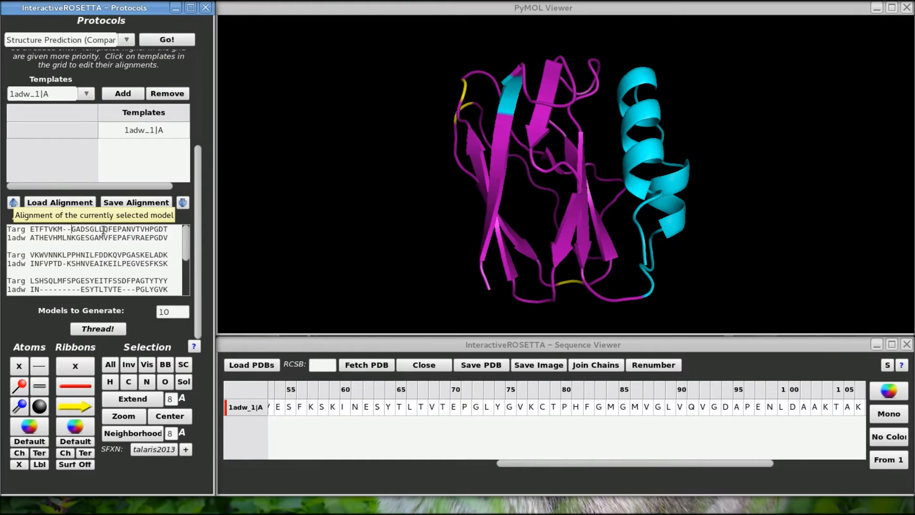
key(Left)
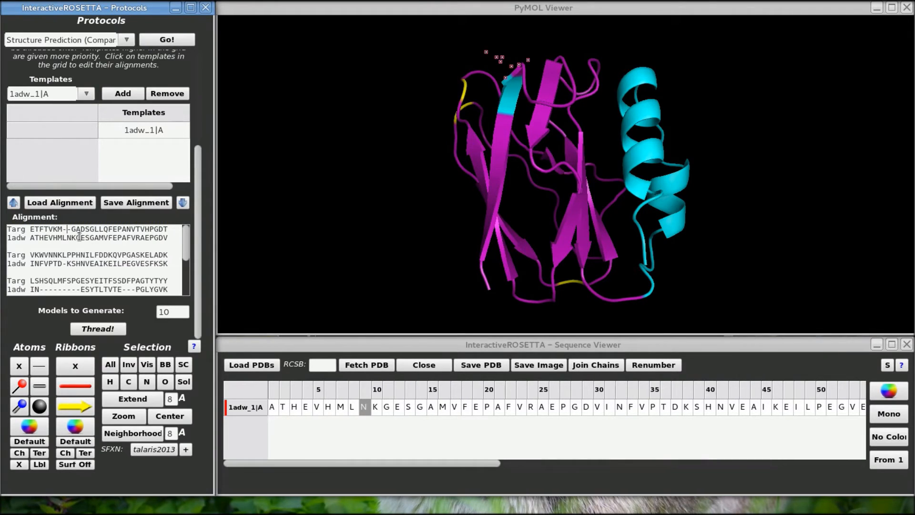
key(Right)
key(Right)
key(Right)
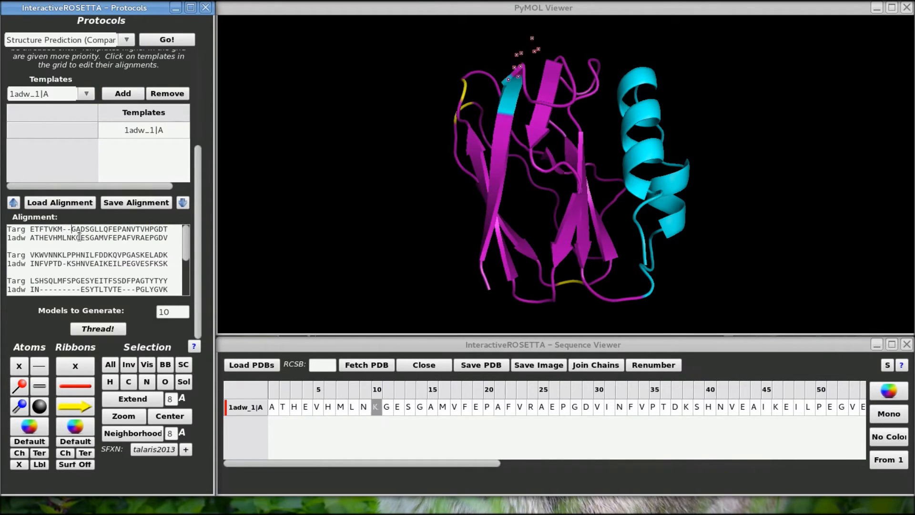
key(Left)
key(Left)
key(Left)
key(Left)
key(Right)
key(Right)
key(Right)
key(Right)
key(Right)
key(Right)
key(Right)
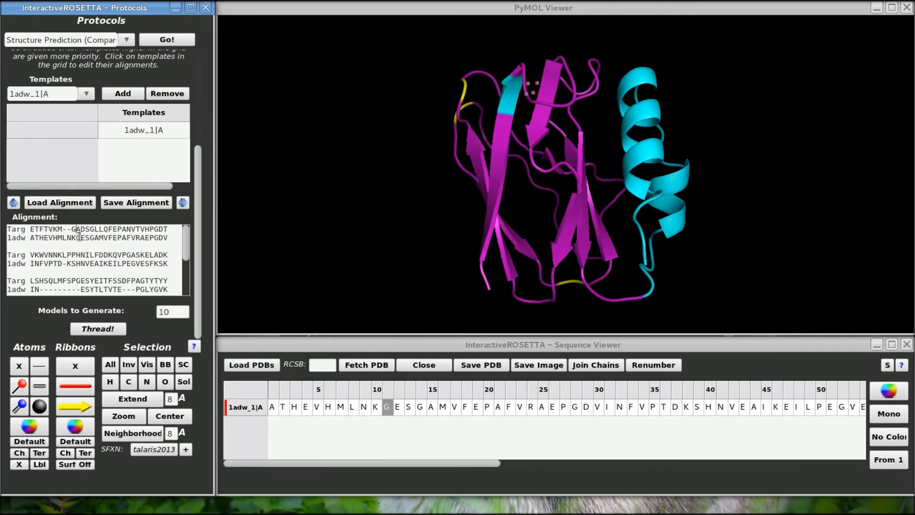
key(Right)
key(Right)
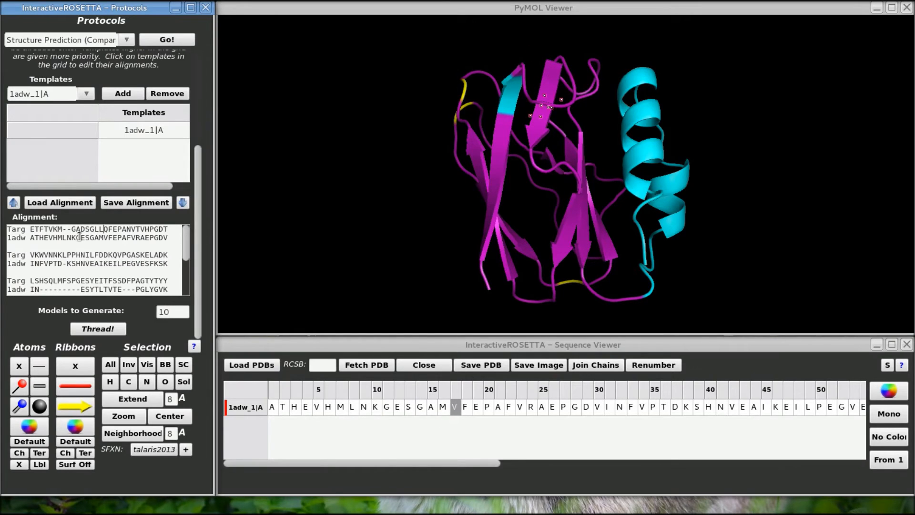
key(Down)
key(Down)
key(Down)
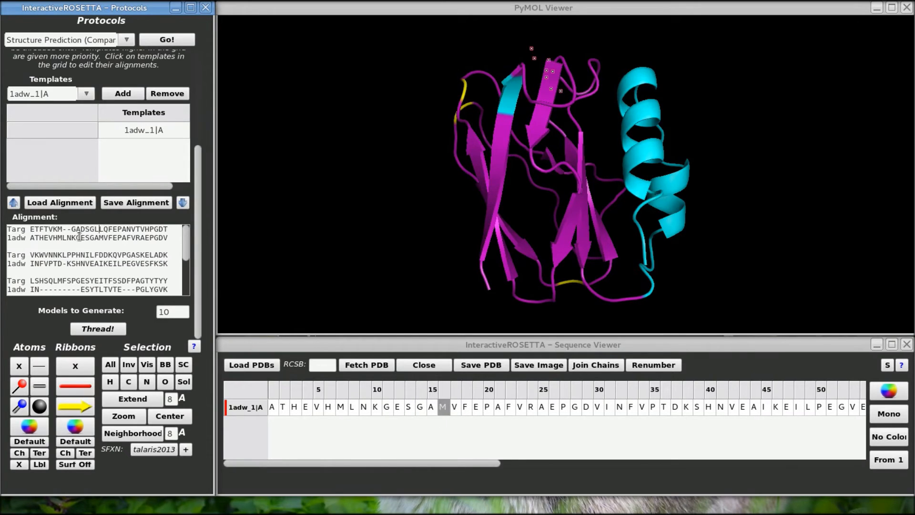
key(Up)
key(Up)
Step: Move the two-residue gap in the target's first alignment row from after ETFTVKM to after GADS
key(Left)
key(Left)
key(Left)
key(Left)
key(Left)
key(Left)
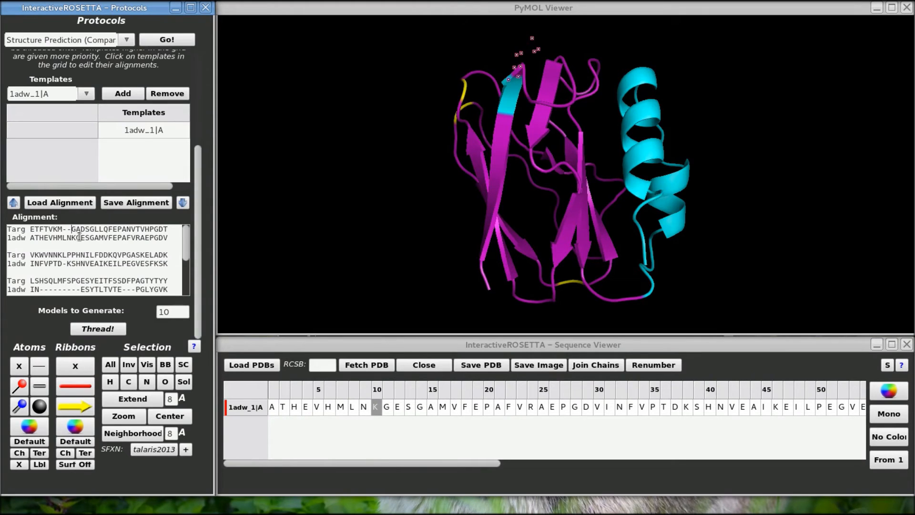
key(BackSpace)
key(BackSpace)
key(Right)
key(Right)
key(Right)
key(Right)
text(--)
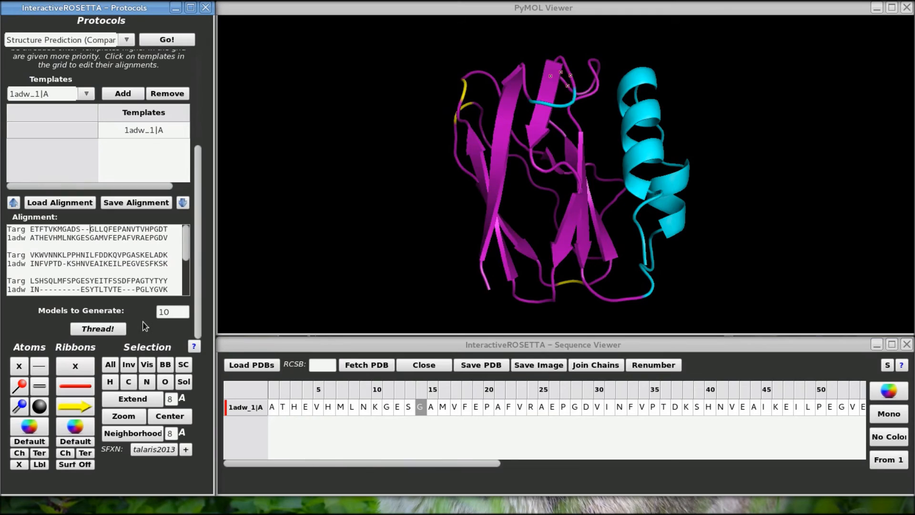
Step: Submit the threading job with the description HomologyExample
click(111, 330)
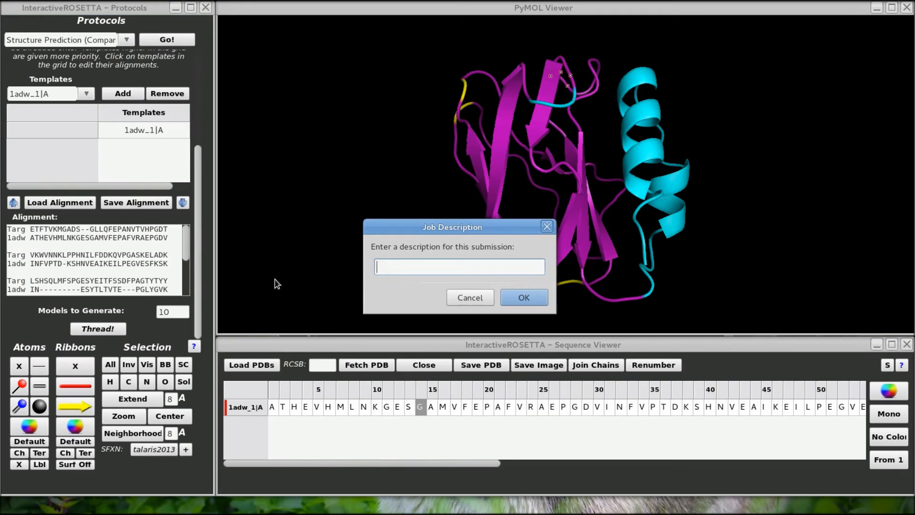
text(HomologyExample)
click(531, 295)
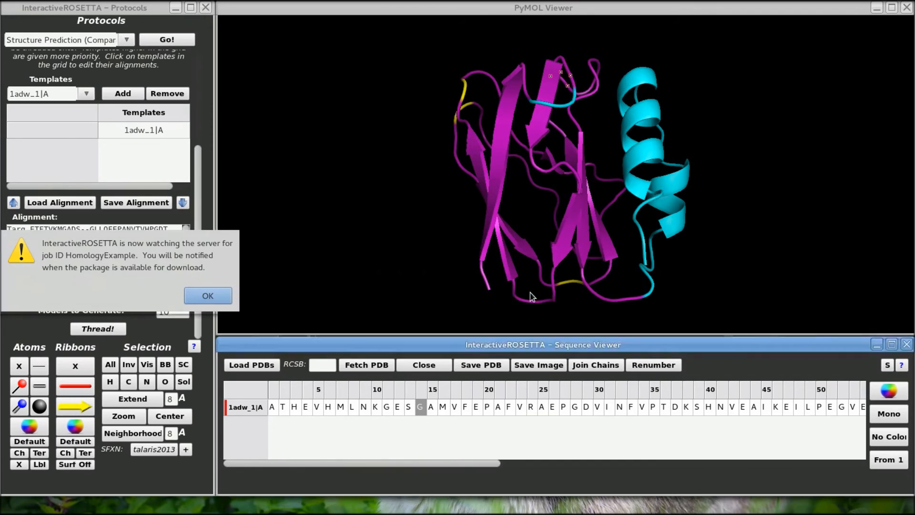
click(209, 295)
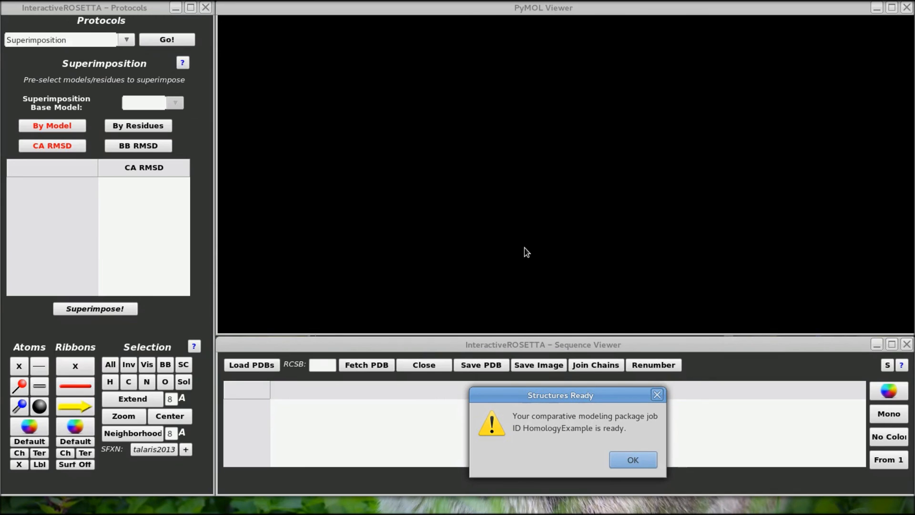
Step: Save the finished structure package as myresults in the InteractiveROSETTA folder
click(622, 460)
text(myresults)
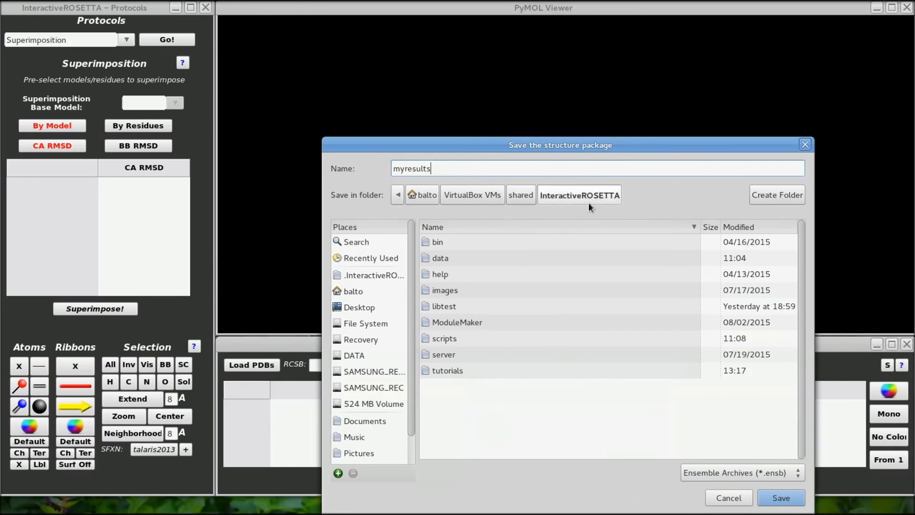
click(780, 498)
Step: Load the predicted model myresults_0001 and the native structure 1baw_1
click(252, 365)
scroll(490, 364, down, 5)
double_click(489, 357)
click(252, 364)
scroll(483, 341, down, 3)
double_click(449, 365)
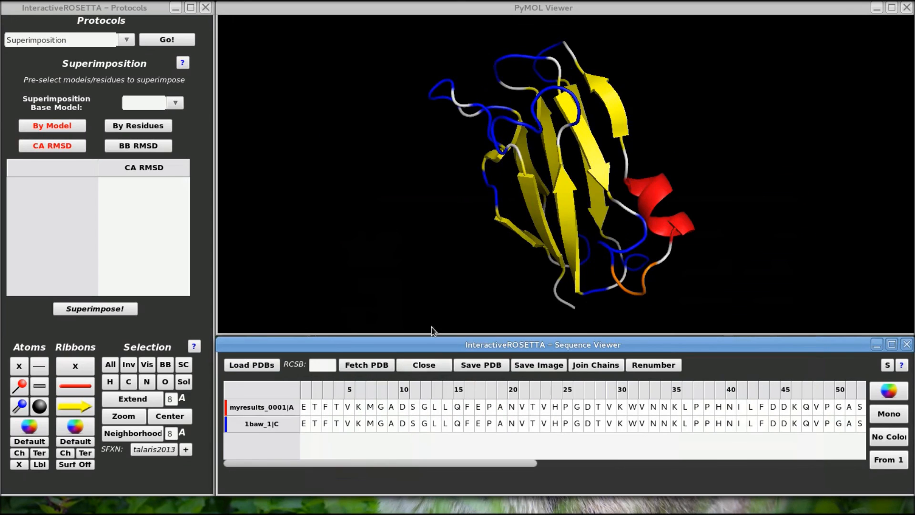
Step: Superimpose the models by backbone RMSD with 1baw_1 as the base model, and color the ribbons by chain
click(175, 102)
click(153, 137)
click(138, 145)
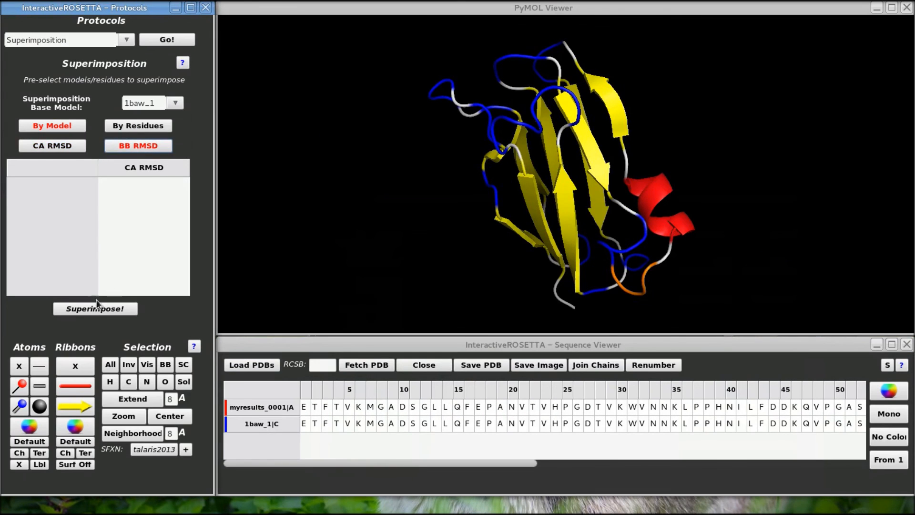
click(95, 309)
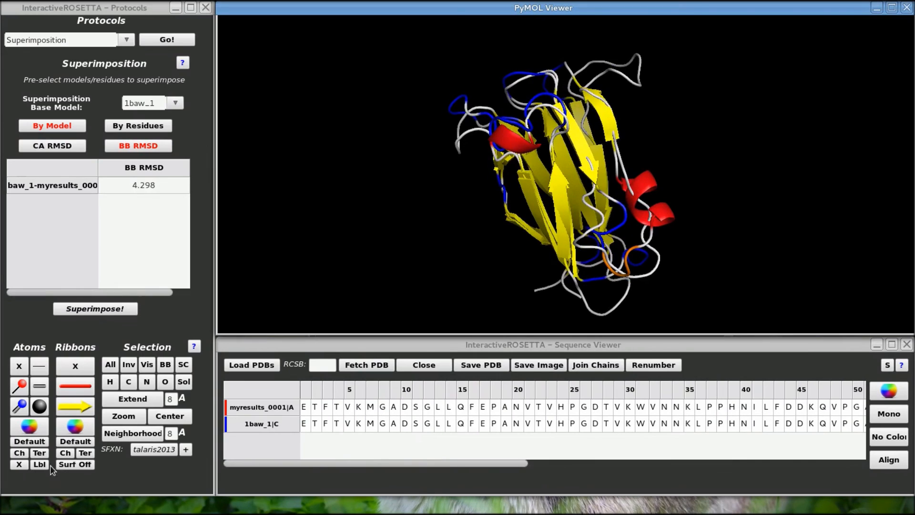
click(66, 452)
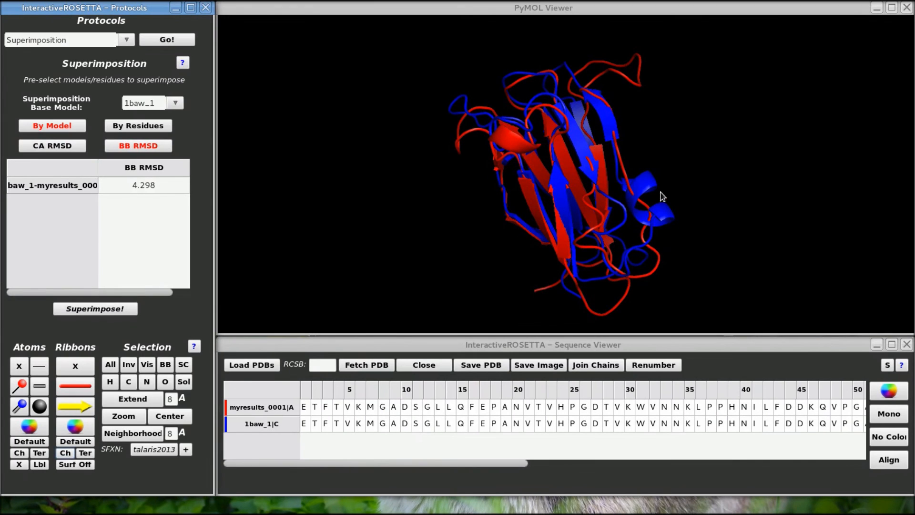
drag(658, 193, 592, 191)
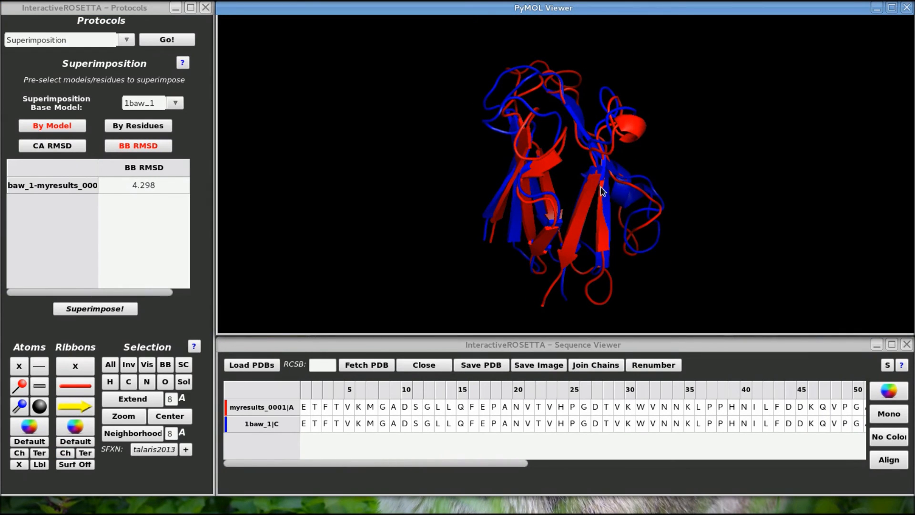